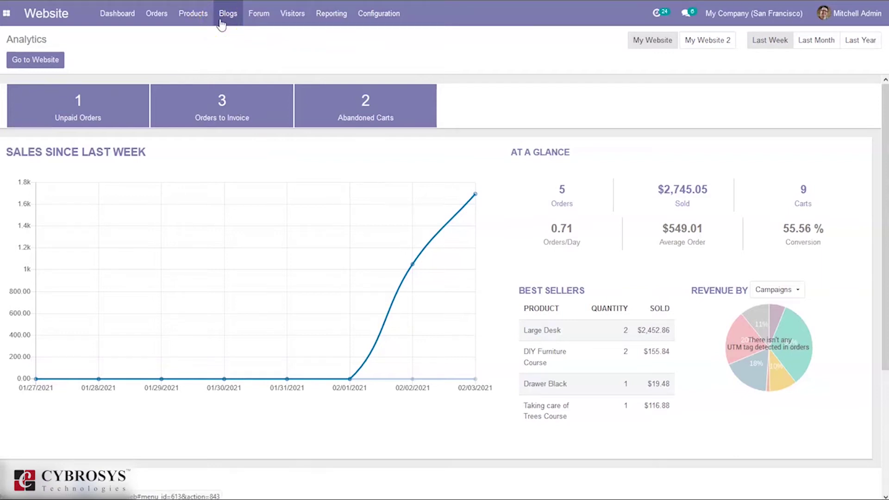
Open the list of seven blog posts and sort it by Blog, then by Website.
click(223, 17)
click(206, 49)
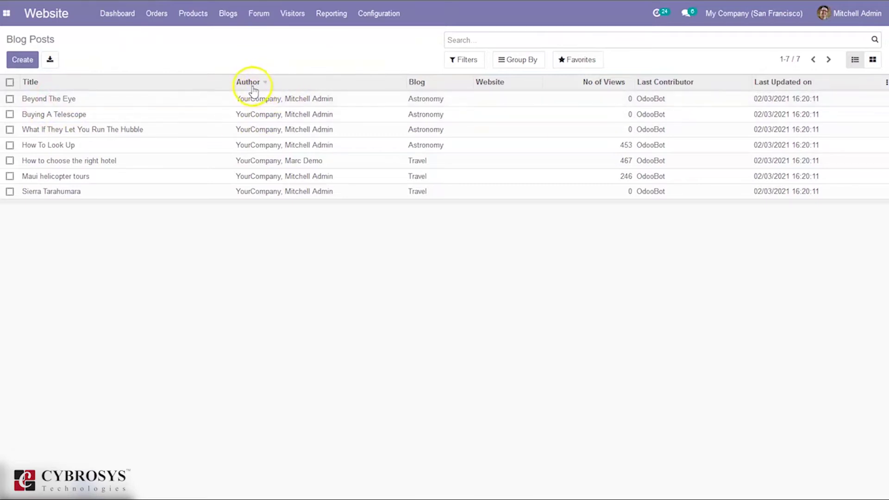
click(419, 82)
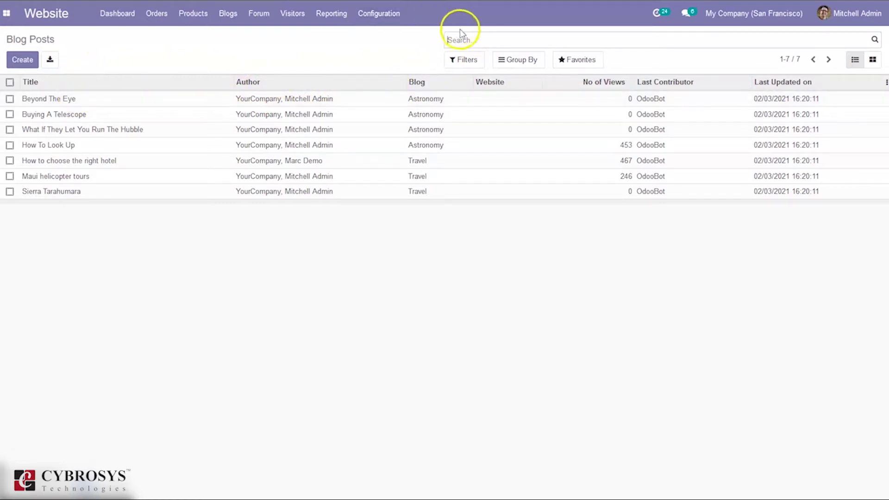
click(490, 84)
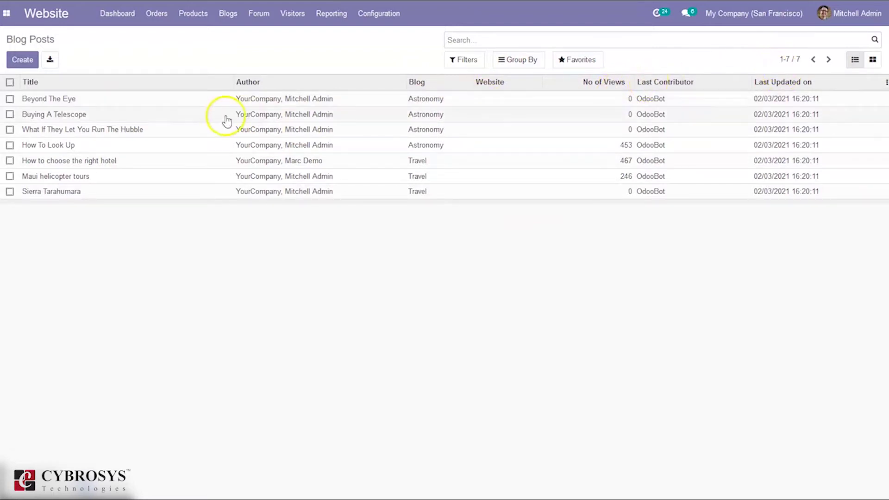
Start a new blog post assigned to Travel, then discard it and return to the list.
click(21, 59)
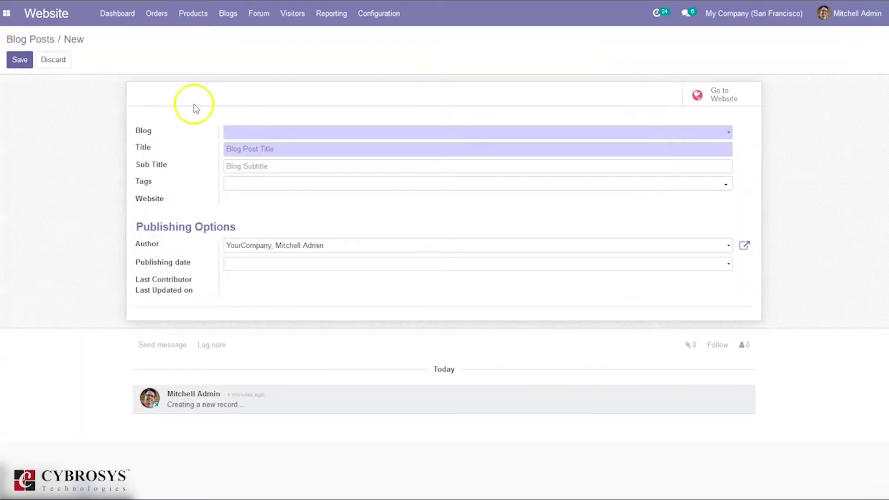
click(254, 134)
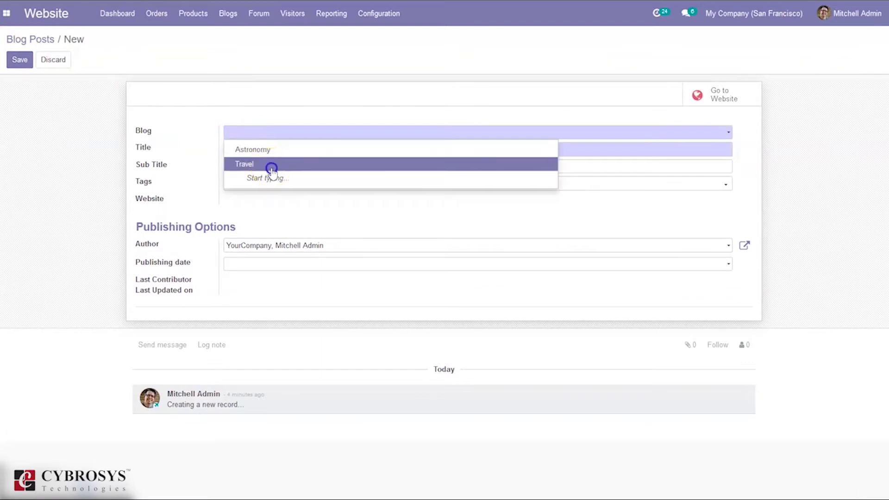
click(272, 167)
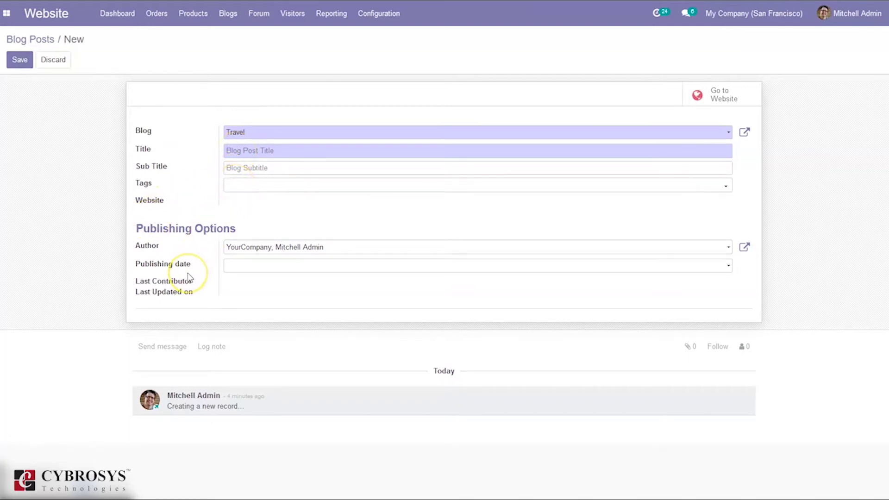
click(50, 40)
click(281, 87)
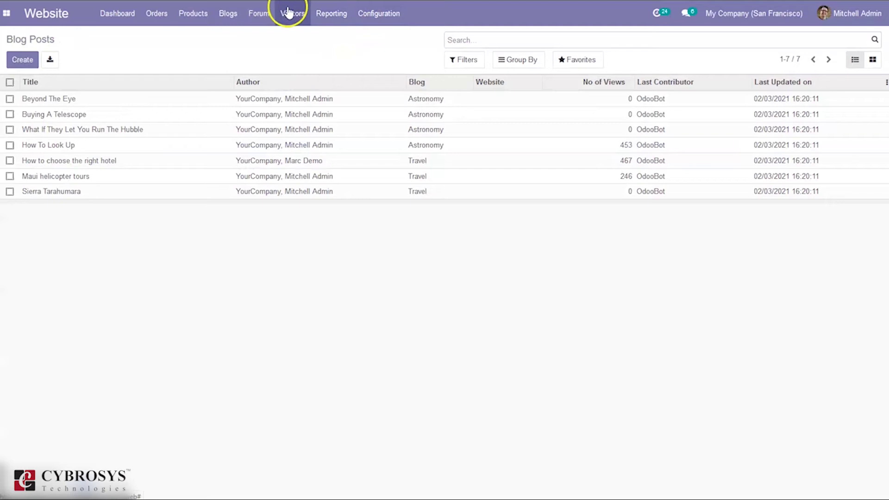
Open the Blogs list from the Website configuration menu.
click(288, 12)
click(378, 13)
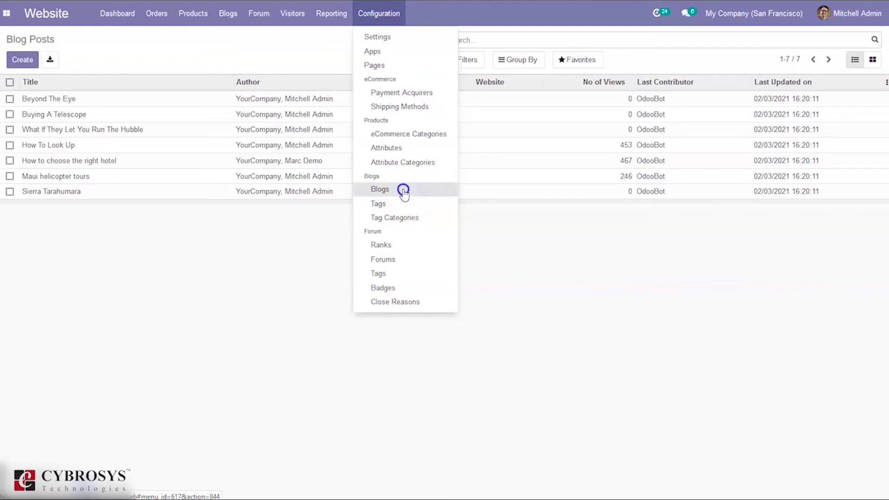
click(404, 193)
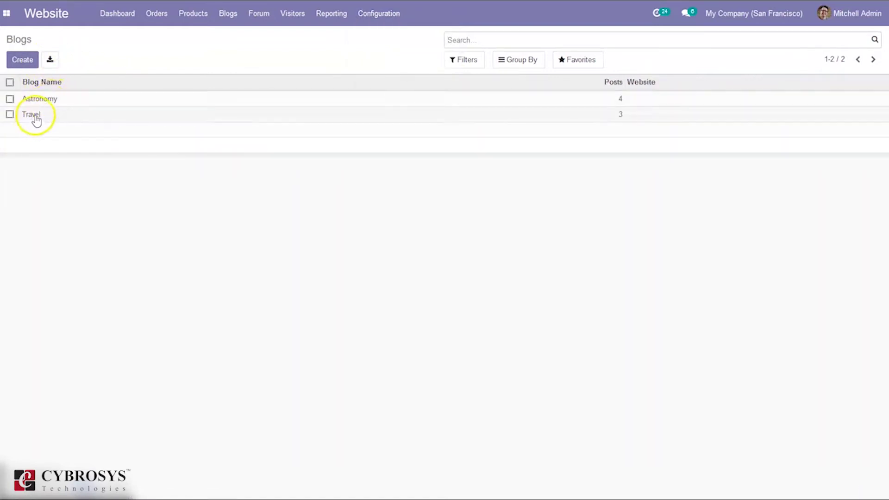
click(371, 22)
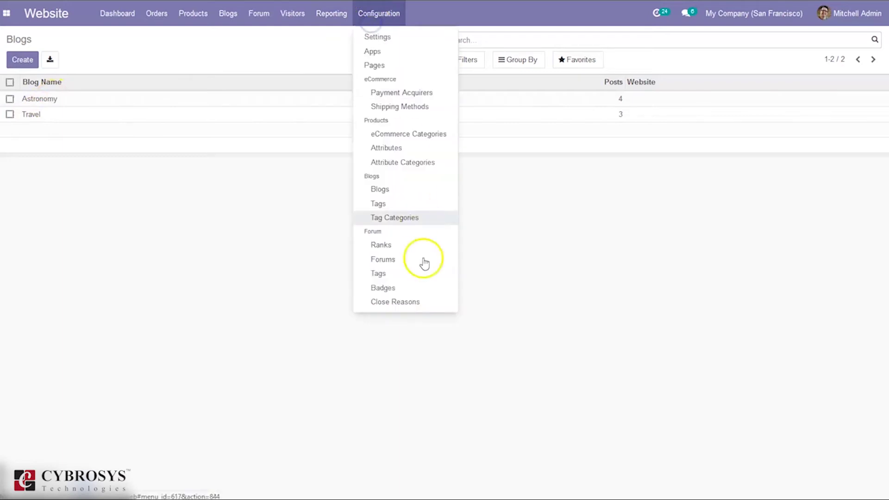
click(254, 237)
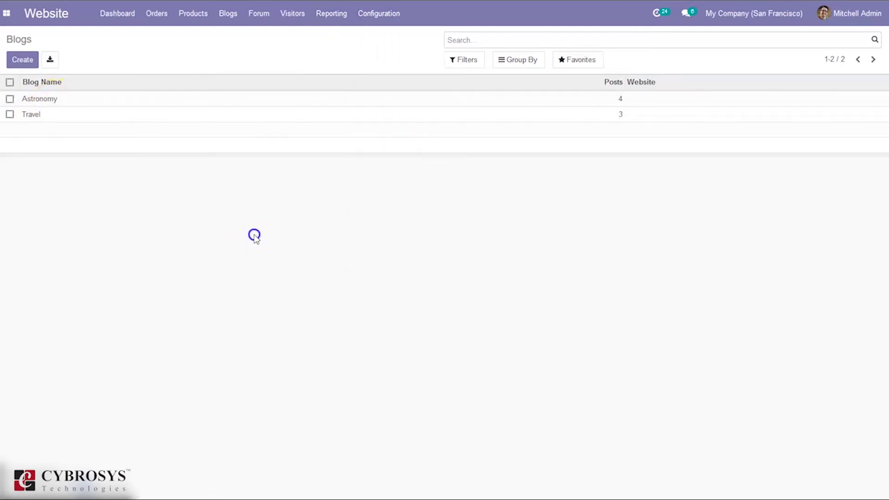
Create and save a blog named Food, then return to the Blogs list.
click(26, 59)
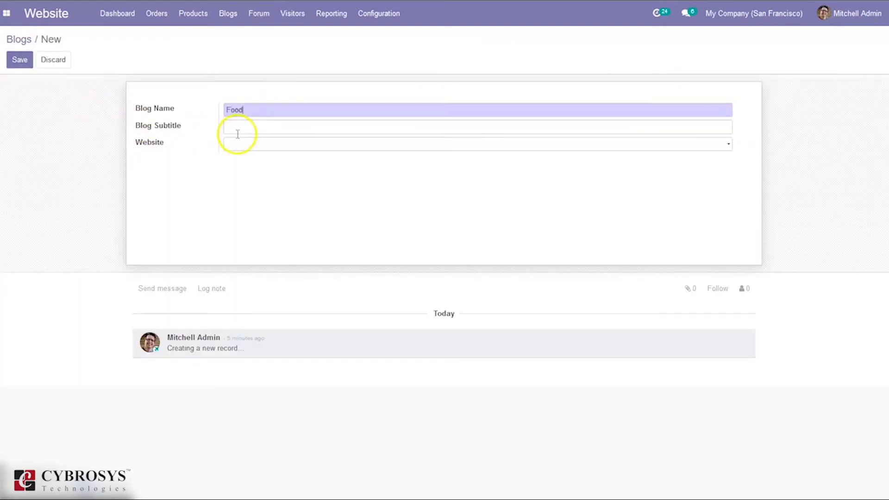
click(21, 61)
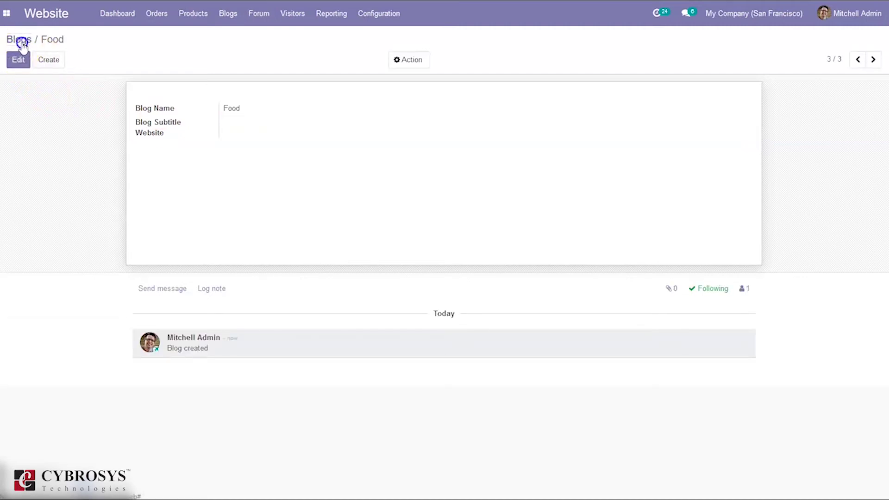
click(19, 40)
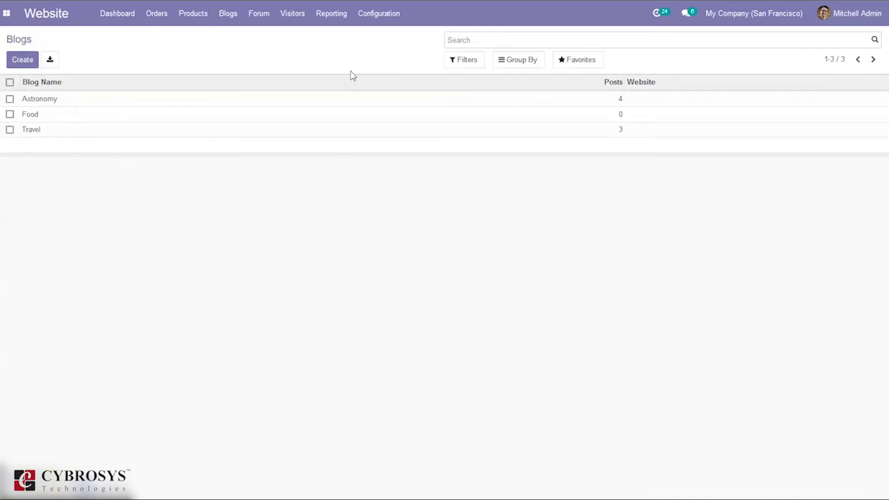
click(104, 18)
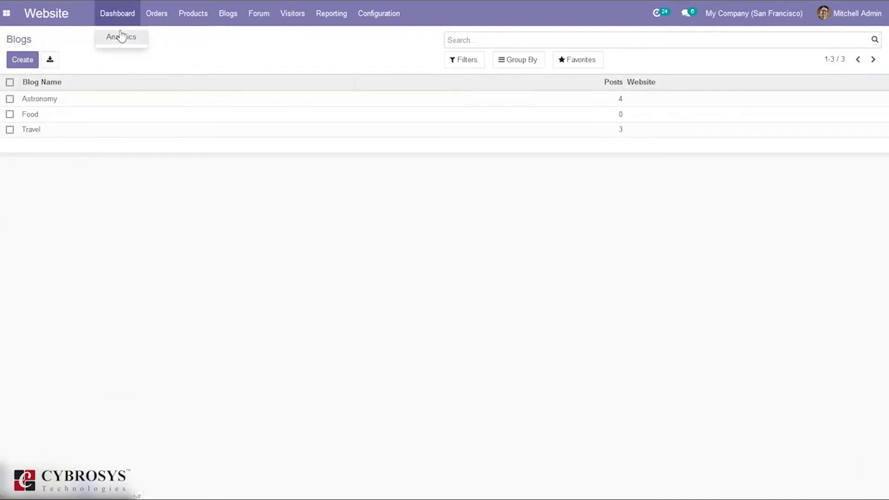
Go from the Analytics dashboard to the live homepage and show the Page, Blog Post and Event choices.
click(121, 36)
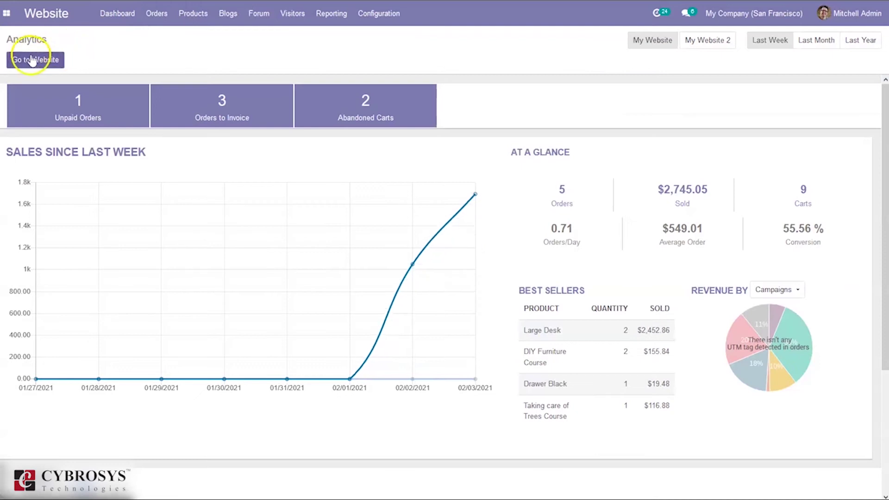
click(31, 60)
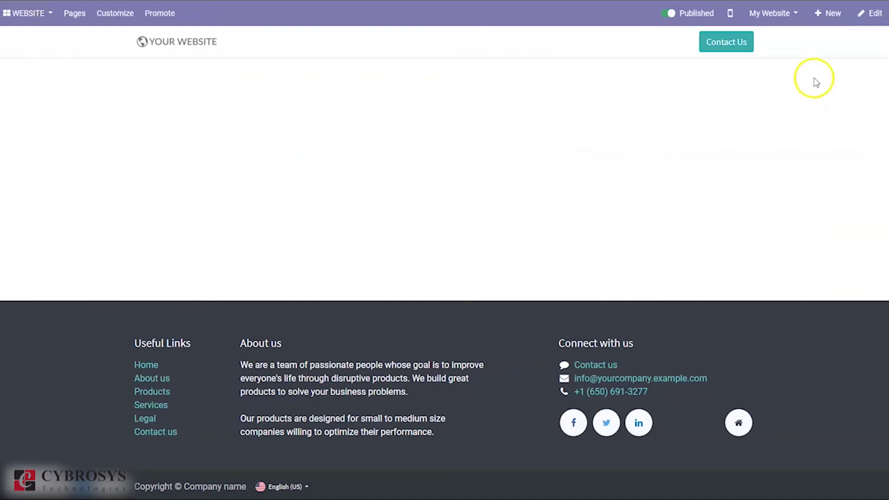
click(824, 23)
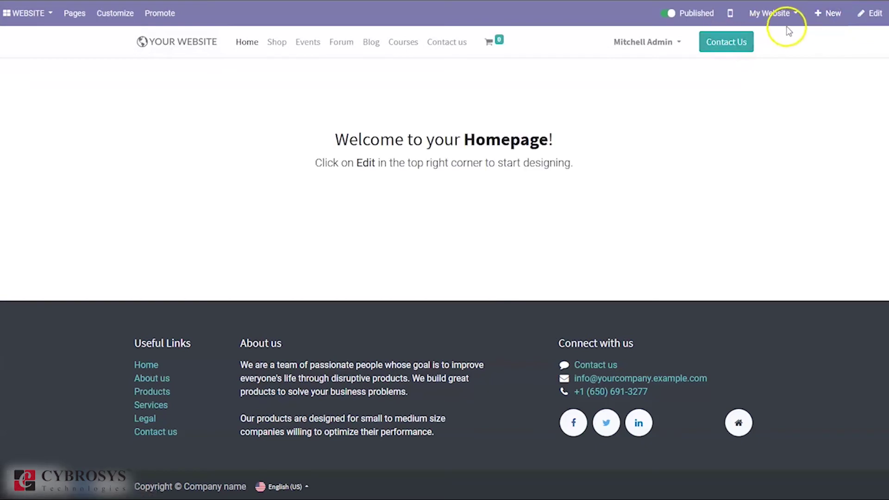
click(826, 18)
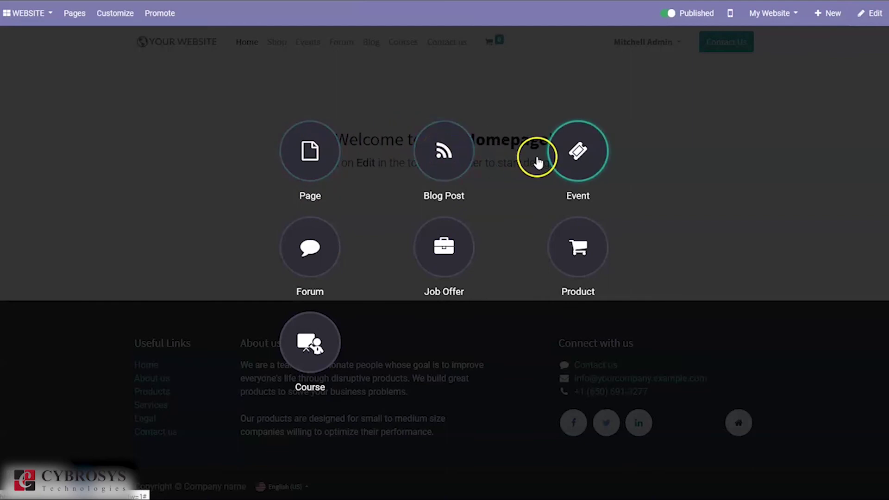
Start a new Blog Post in the Food blog and continue to its draft page.
click(443, 153)
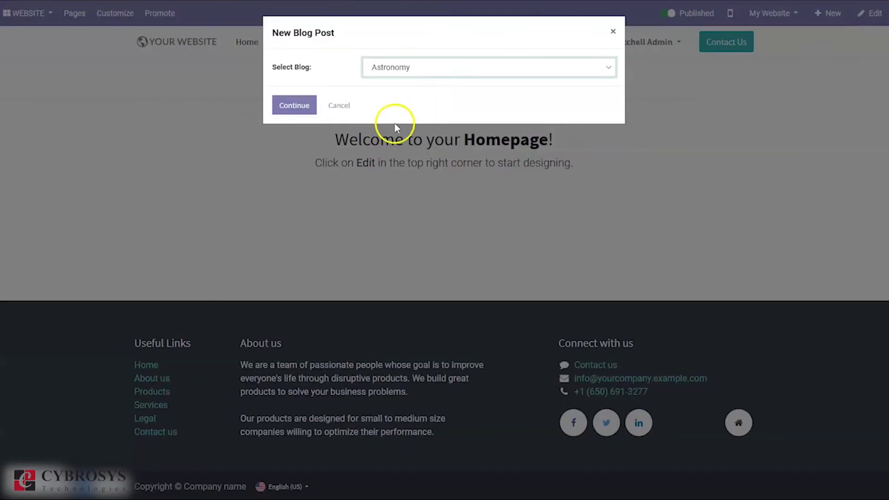
click(395, 74)
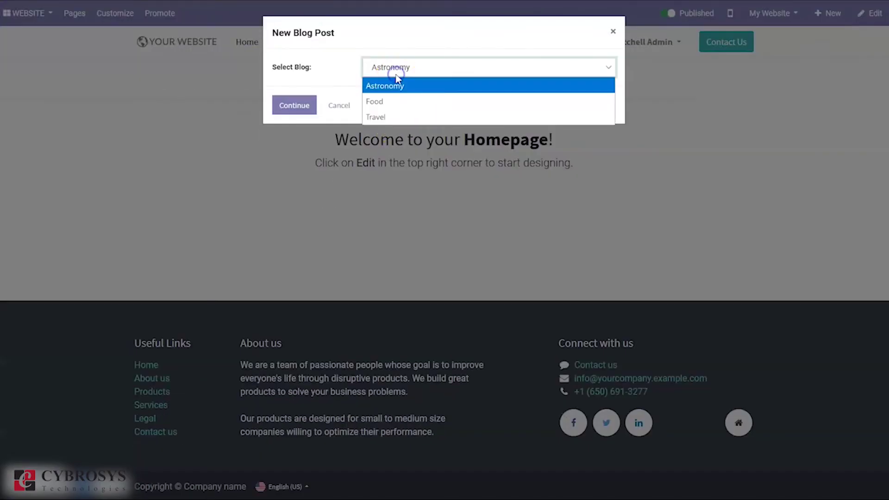
click(391, 103)
click(277, 110)
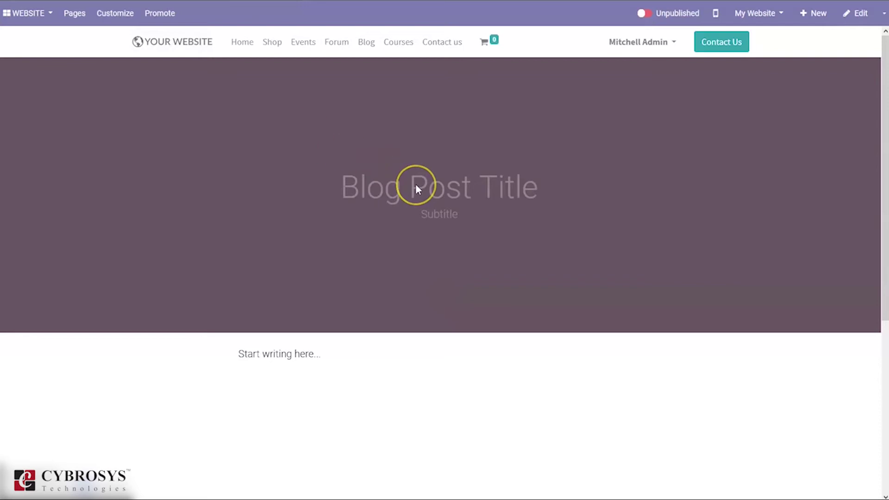
Replace the placeholder cover title with 'North Indian' and select the body paragraph.
click(359, 152)
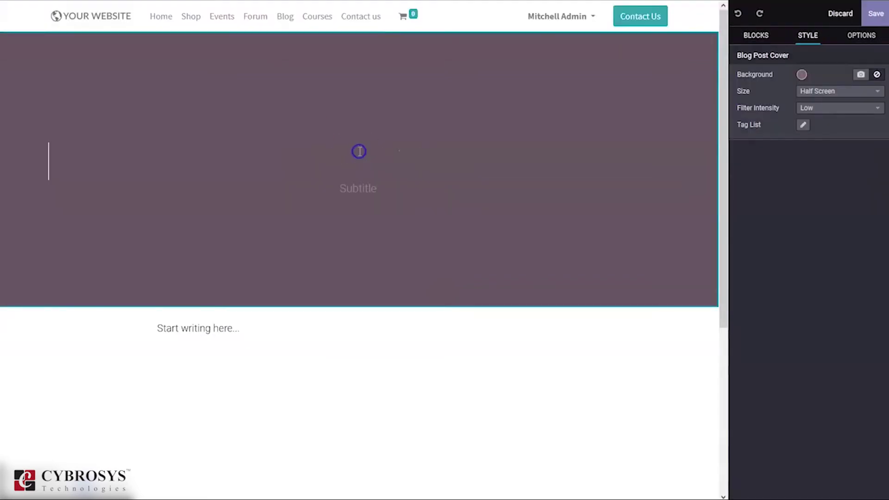
key(Return)
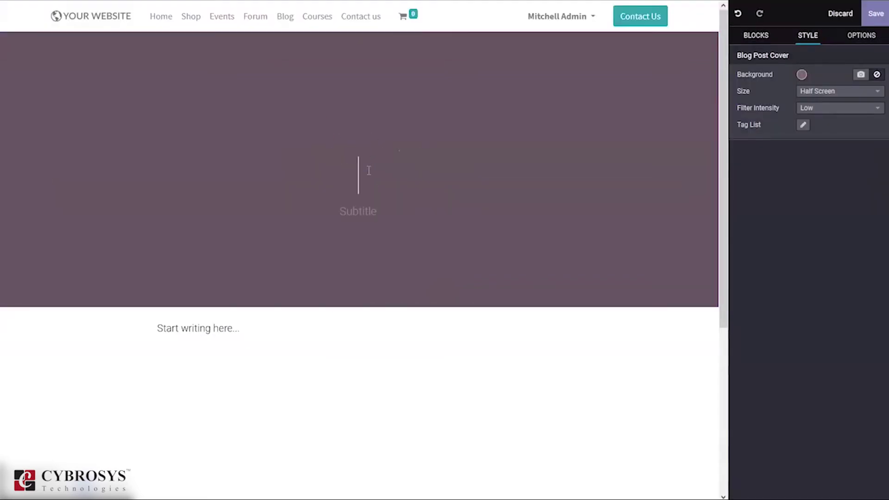
text(North)
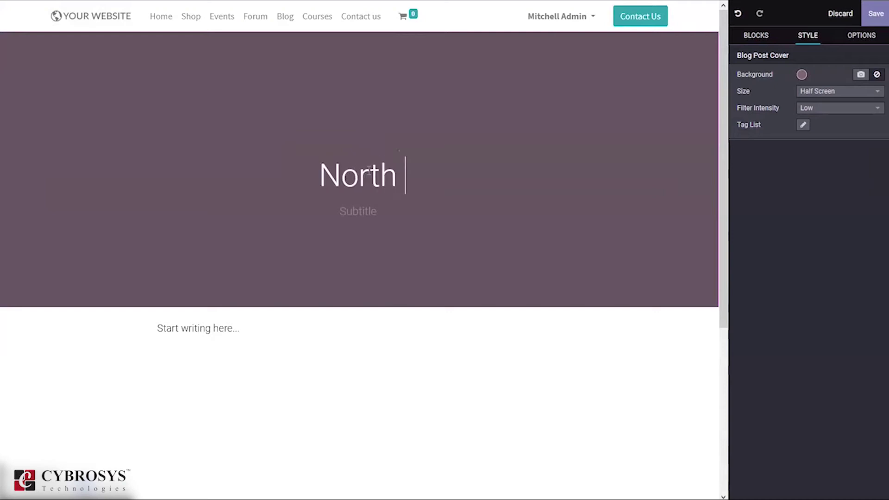
text( Indian)
click(360, 191)
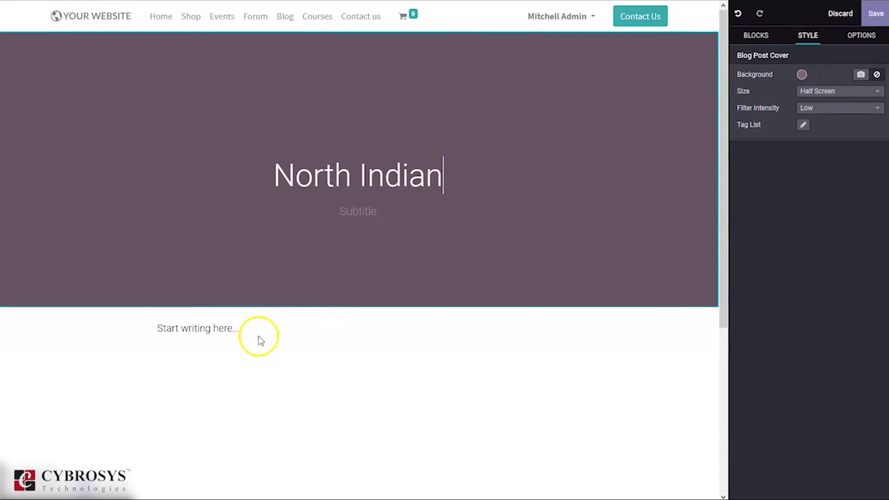
click(215, 330)
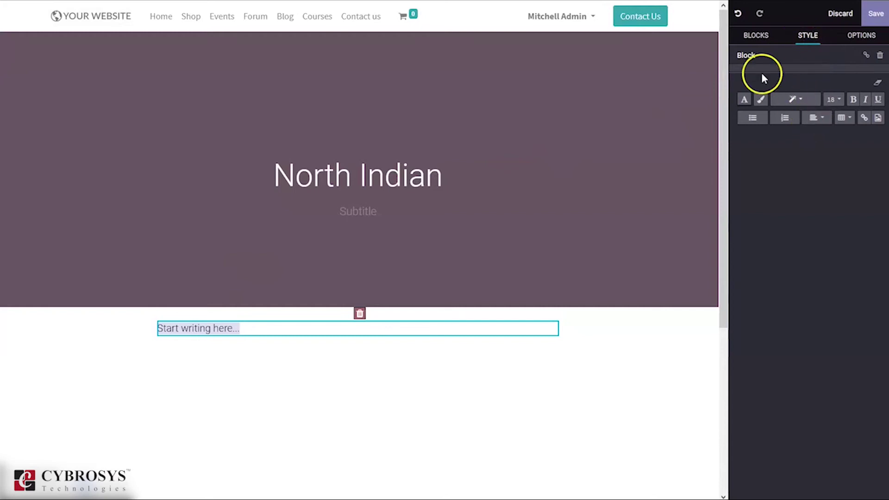
Insert a Picture block with headline, sample image and caption below the North Indian cover.
click(756, 44)
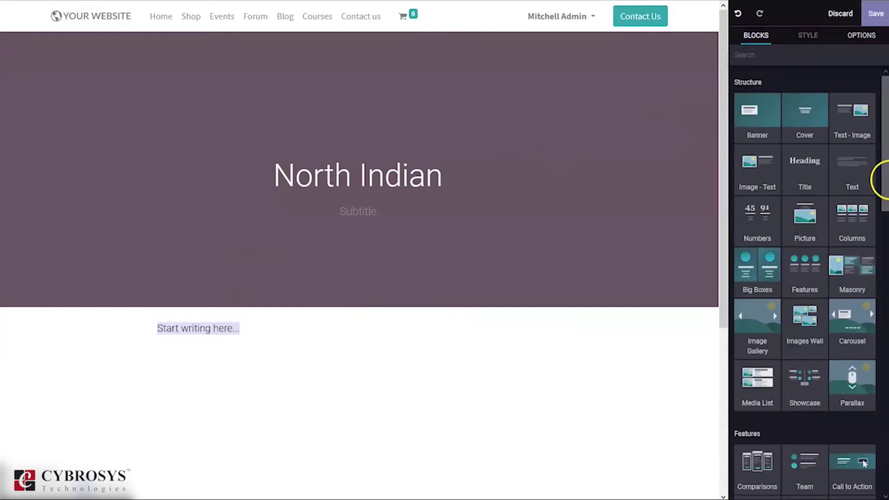
drag(790, 213, 509, 248)
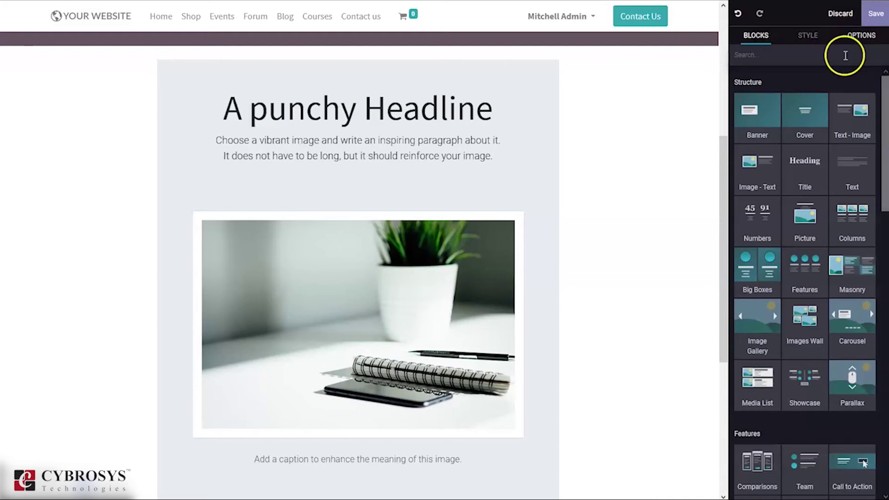
click(850, 40)
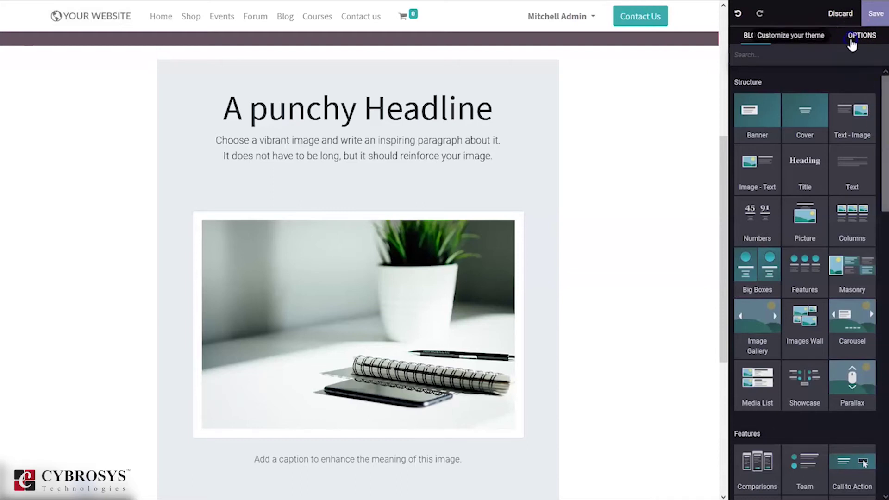
scroll(886, 123, down, 2)
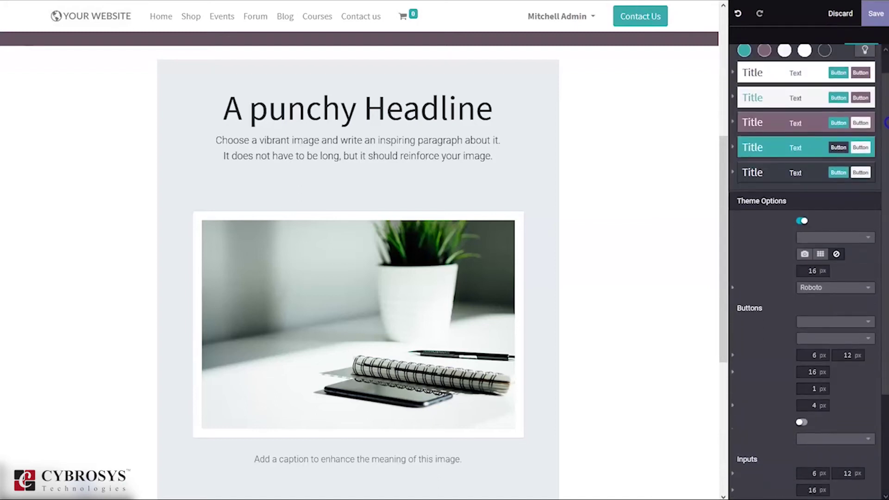
scroll(885, 123, down, 2)
scroll(886, 123, up, 5)
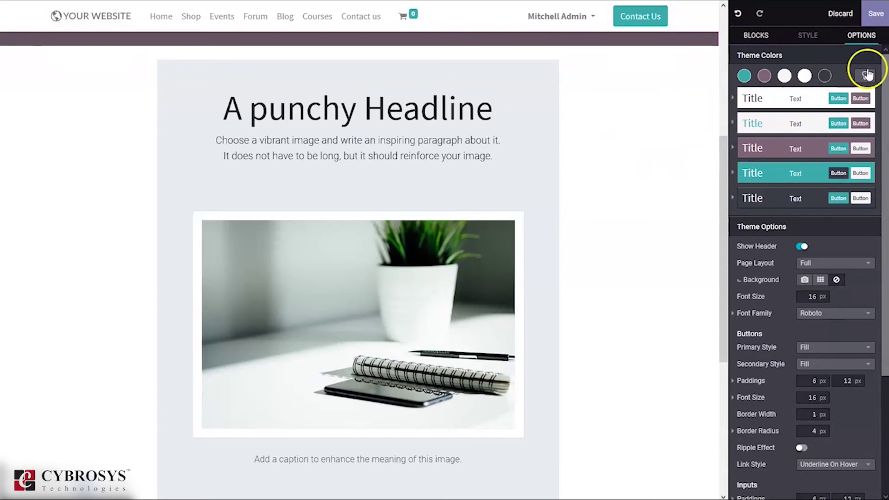
click(754, 40)
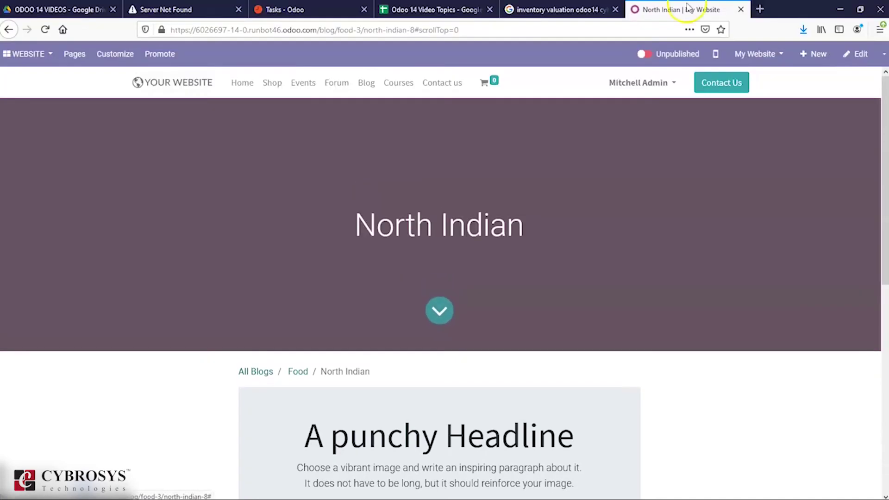
Publish the North Indian post and view the full blog listing.
click(649, 18)
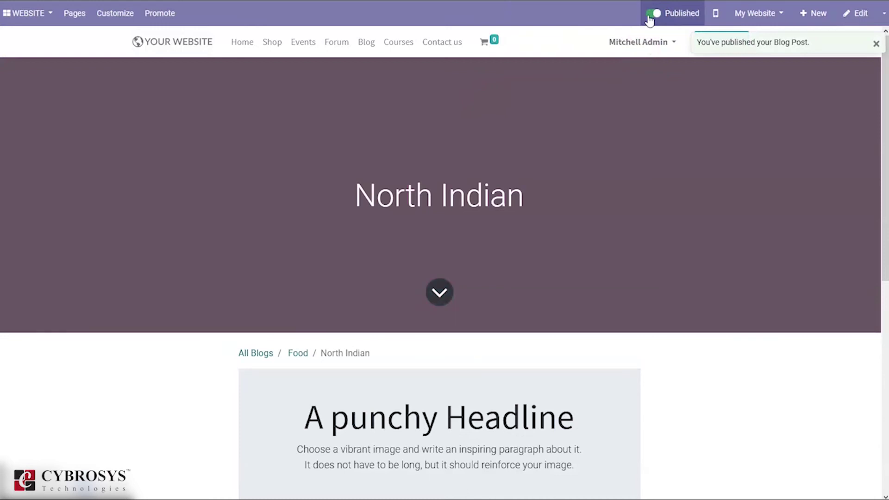
click(366, 42)
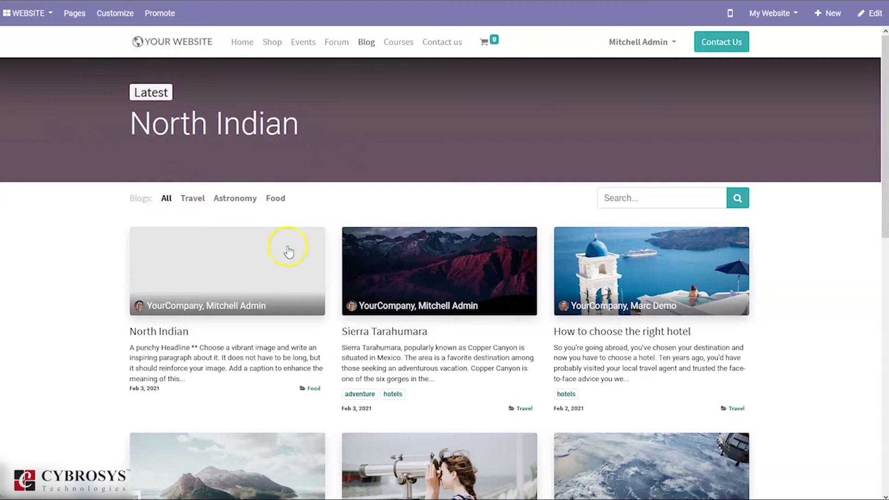
Filter the blog listing by Travel, Astronomy and Food, ending on Astronomy.
click(189, 199)
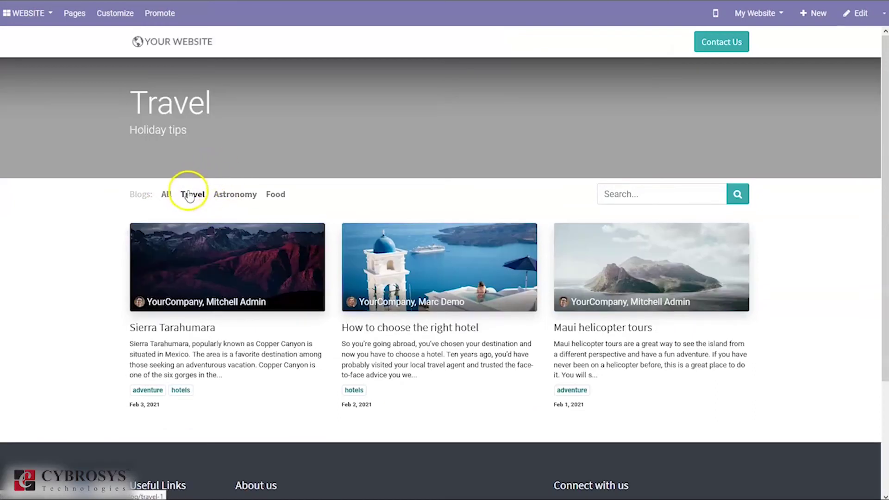
click(229, 194)
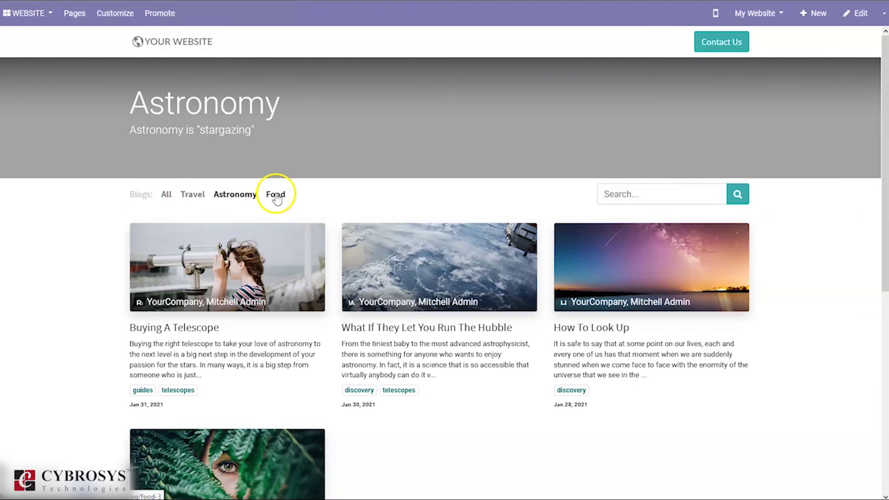
click(275, 195)
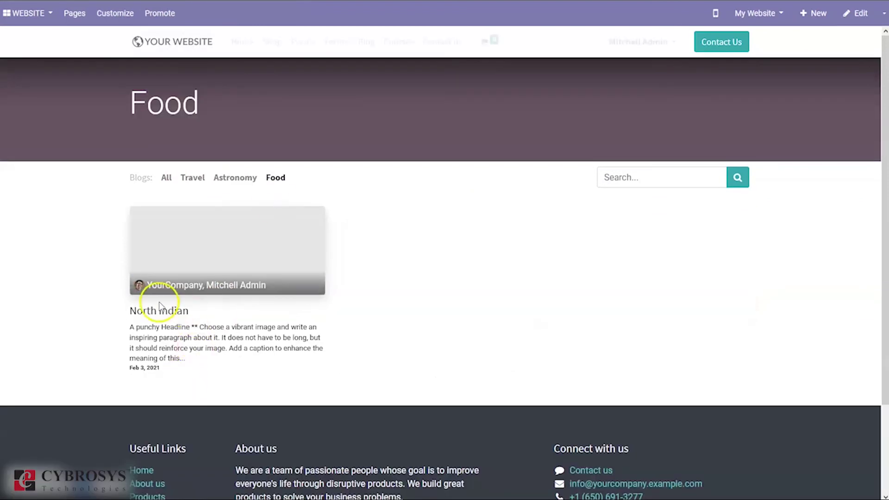
click(246, 177)
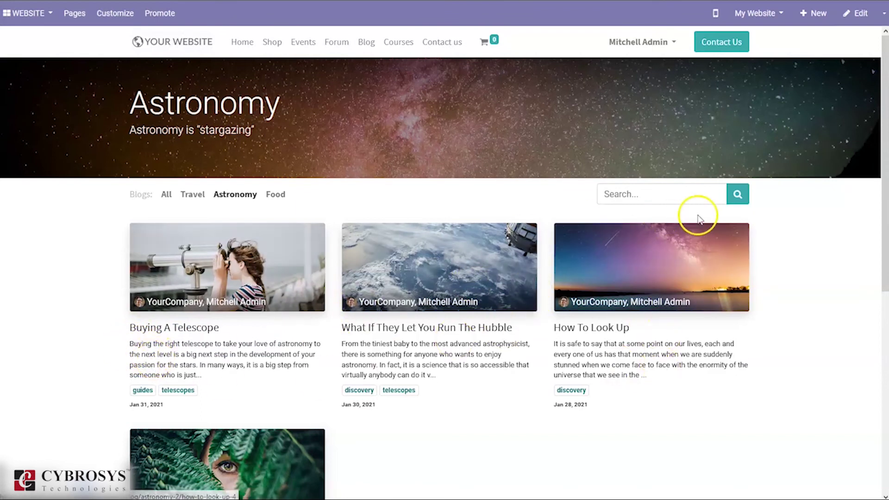
Search the Astronomy blog for 'what' and open 'What If They Let You Run The Hubble'.
click(665, 195)
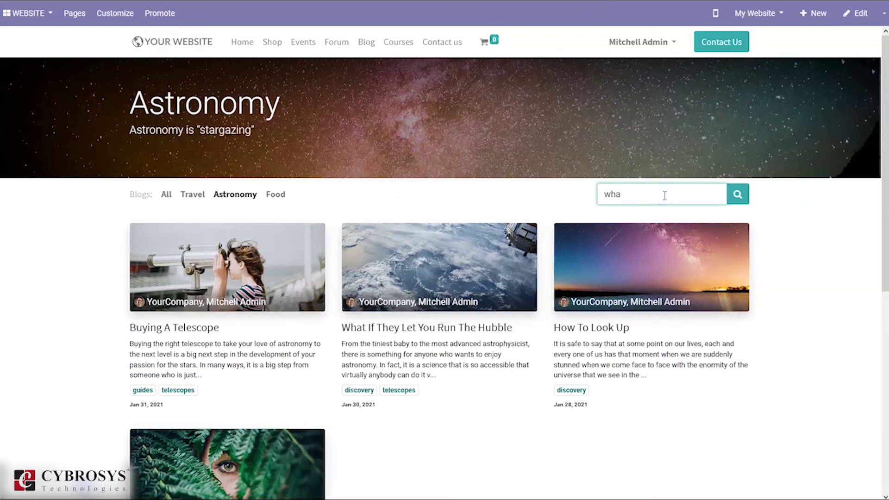
key(Return)
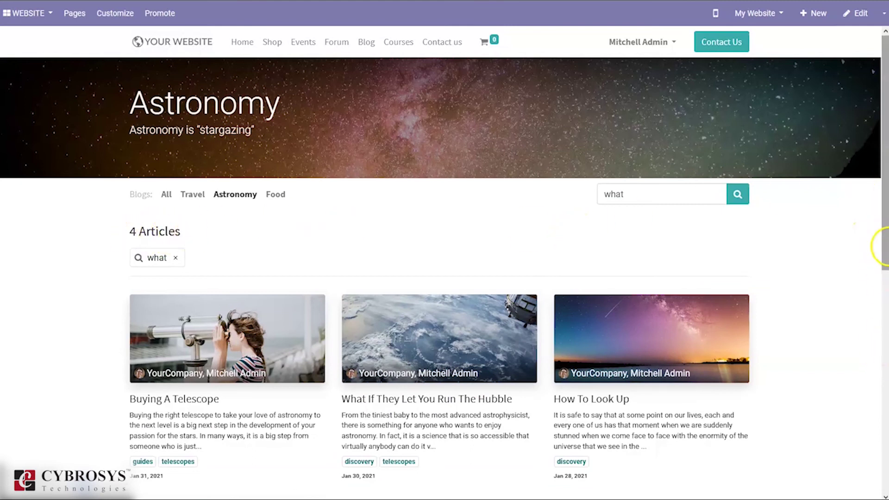
click(525, 331)
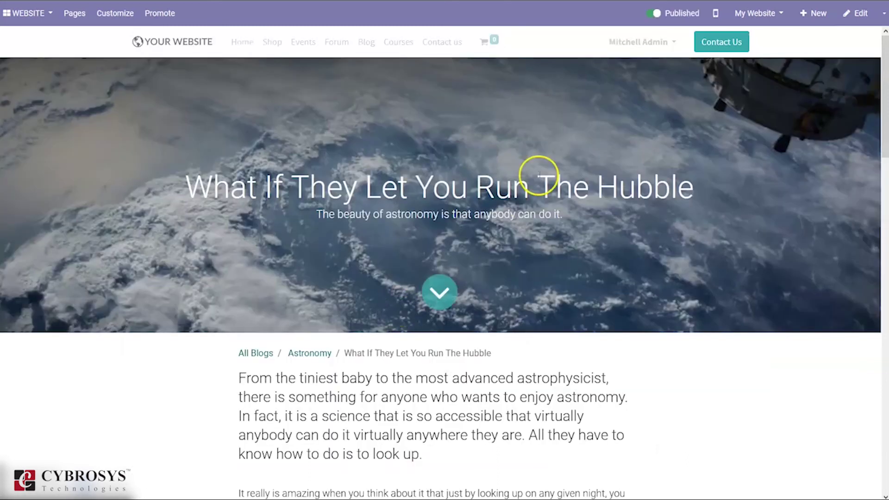